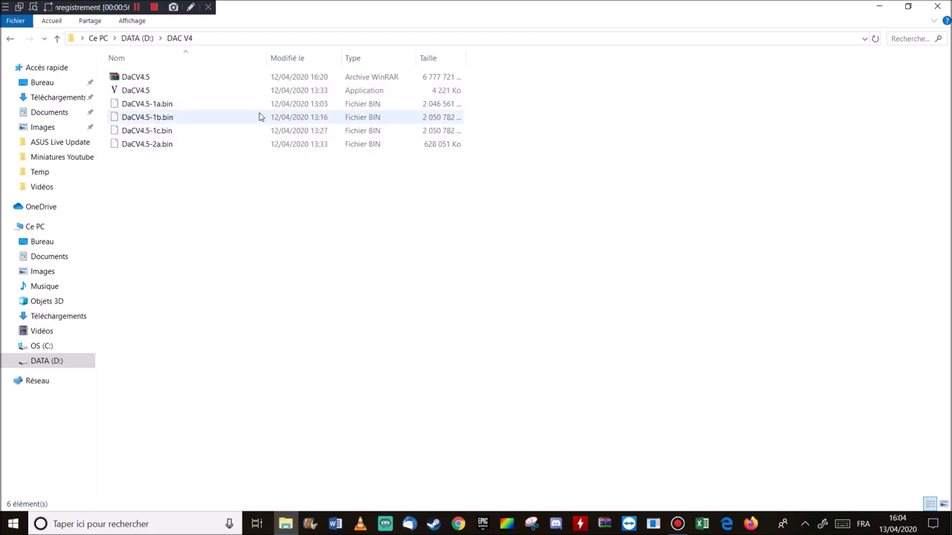
- Run the DaCV4.5 application as administrator, allow it past the SmartScreen block, and dismiss the CCleaner alert
{"action": "mouse_move", "coordinate": [158, 95]}
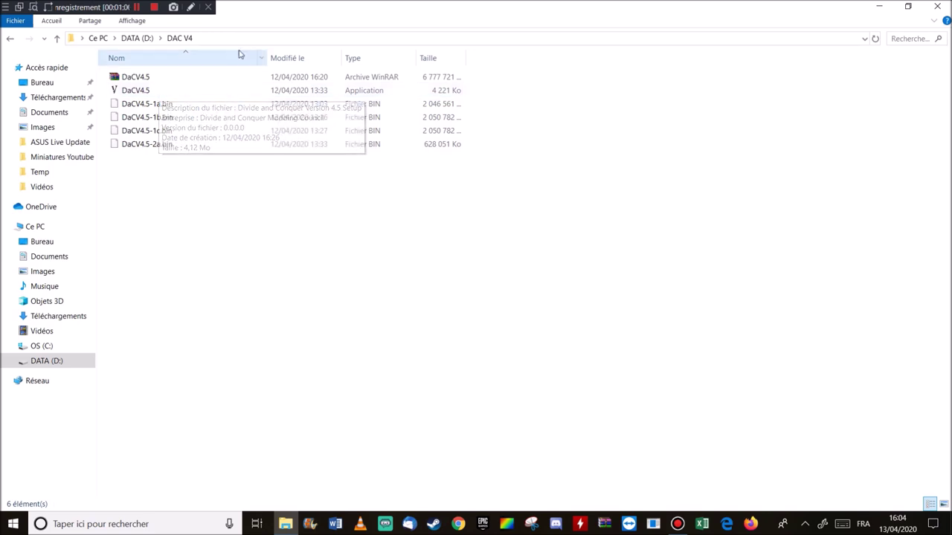
{"action": "left_click", "coordinate": [221, 96]}
{"action": "right_click", "coordinate": [221, 95]}
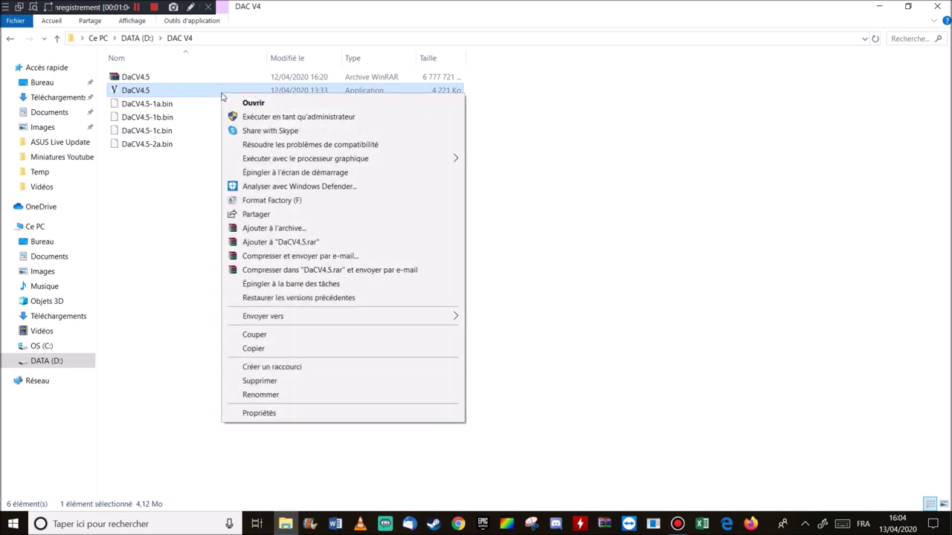
{"action": "left_click", "coordinate": [272, 119]}
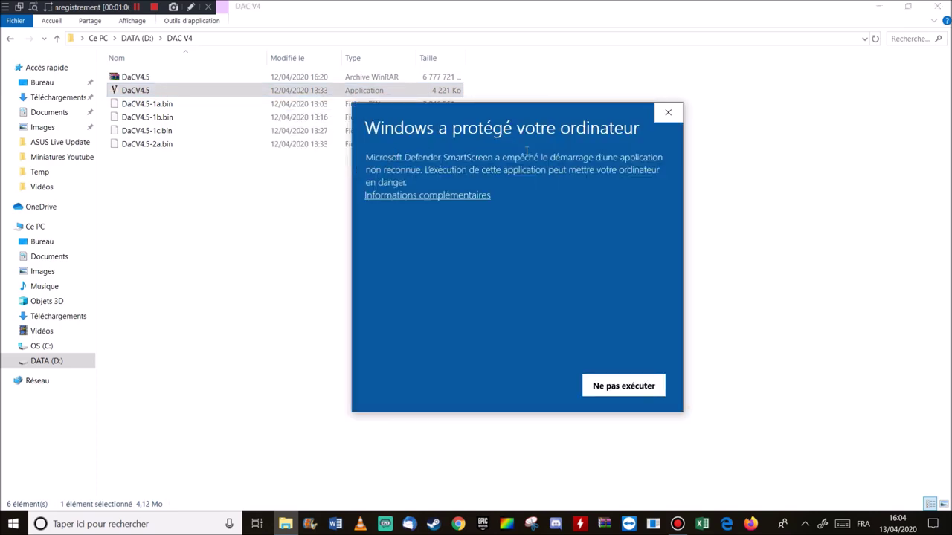
{"action": "left_click", "coordinate": [455, 196]}
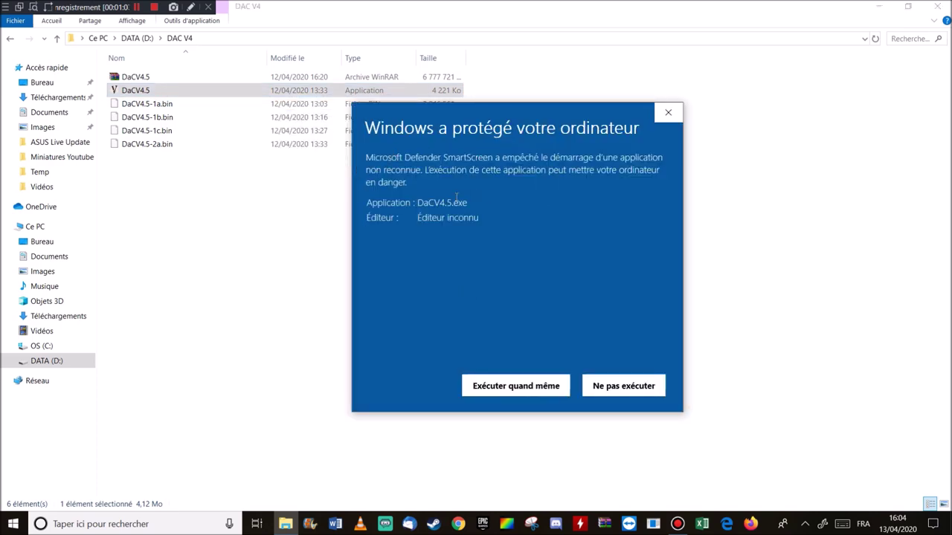
{"action": "left_click", "coordinate": [501, 386]}
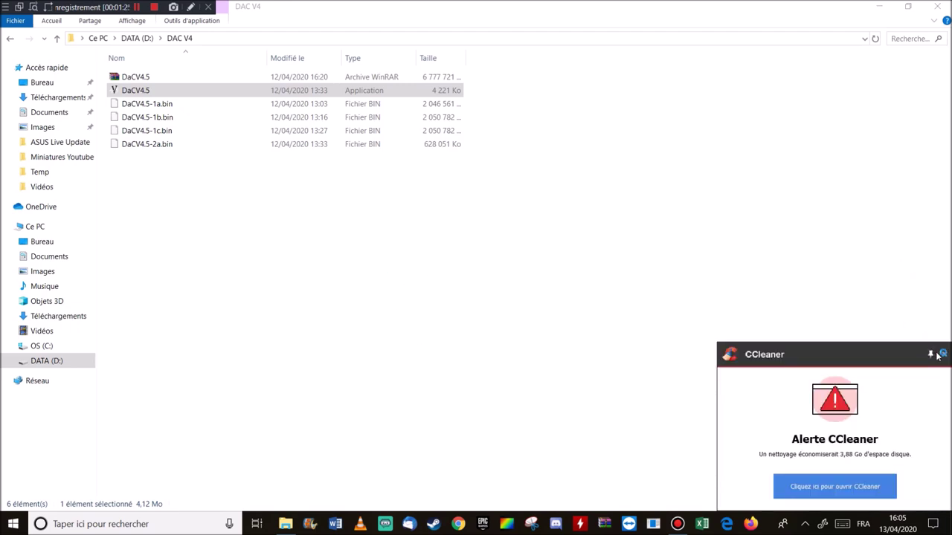
{"action": "left_click", "coordinate": [942, 356]}
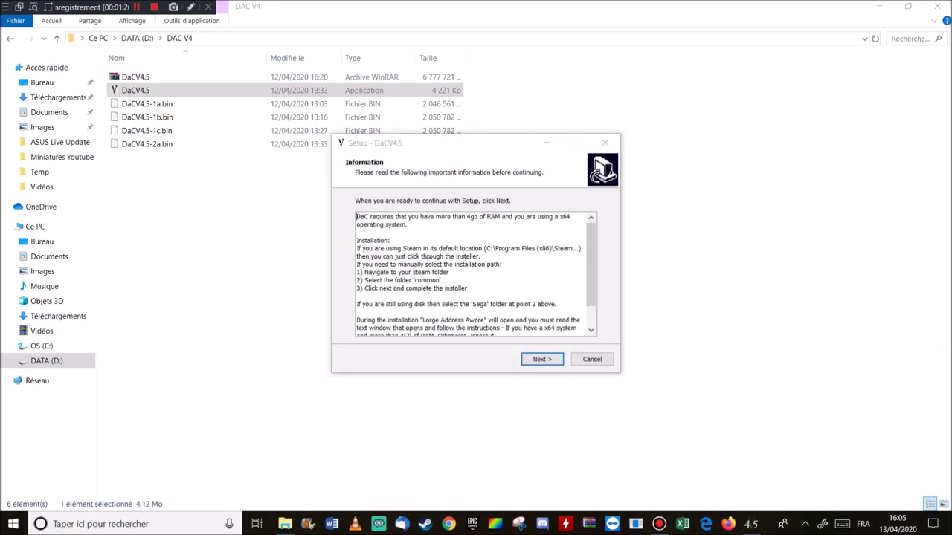
- Review the DaCV4.5 setup information and continue to the destination location page
{"action": "scroll", "coordinate": [422, 271], "scroll_direction": "down", "scroll_amount": 1}
{"action": "scroll", "coordinate": [423, 271], "scroll_direction": "up", "scroll_amount": 2}
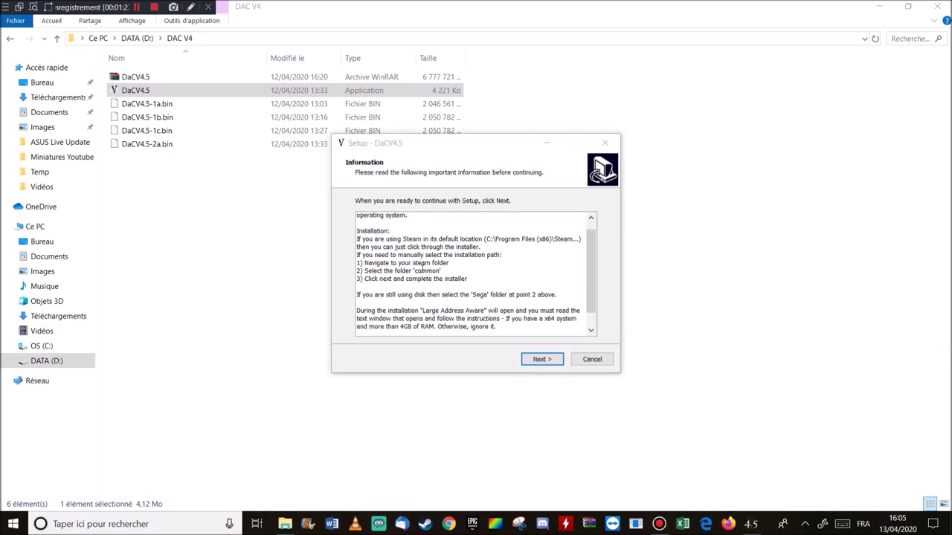
{"action": "left_click", "coordinate": [394, 157]}
{"action": "left_click", "coordinate": [541, 359]}
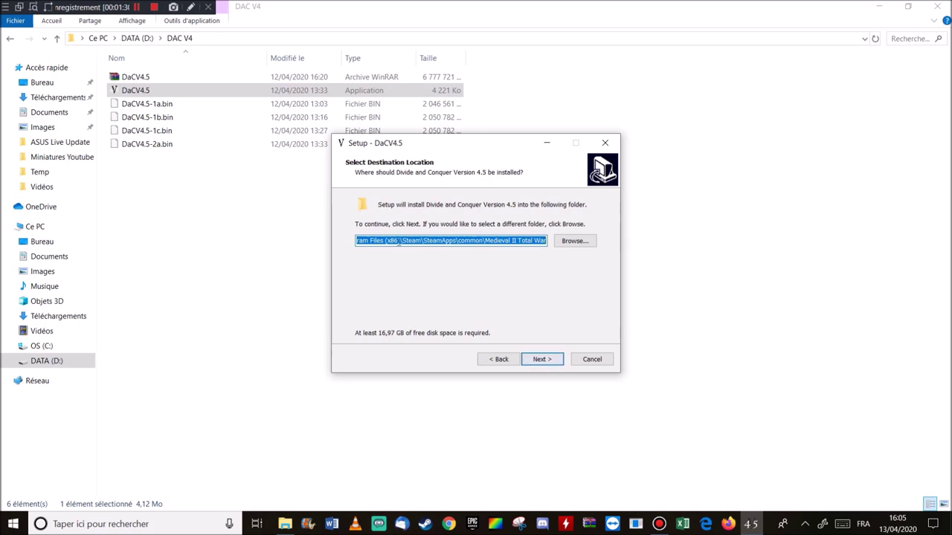
- Browse for a different install folder and select the Steam folder on the DATA (D:) drive
{"action": "left_click", "coordinate": [572, 242]}
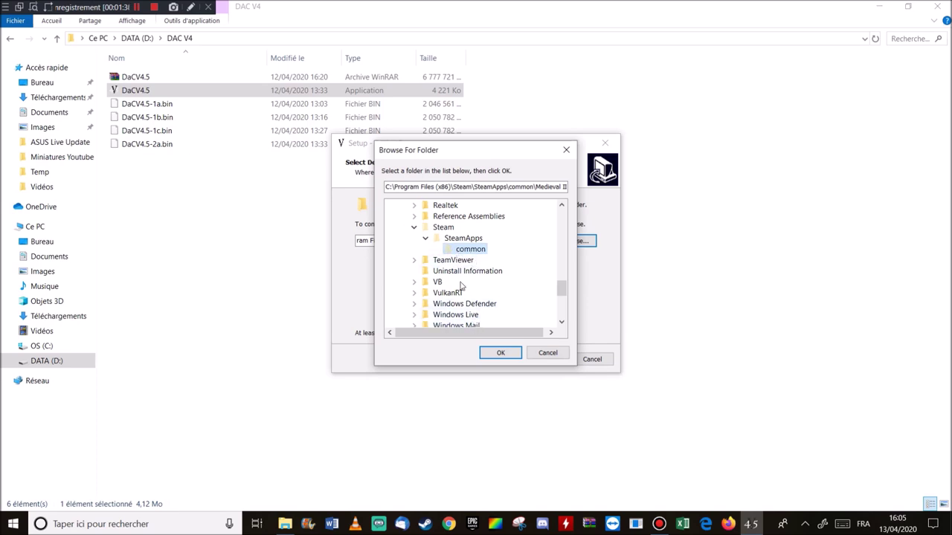
{"action": "scroll", "coordinate": [462, 286], "scroll_direction": "down", "scroll_amount": 5}
{"action": "left_click", "coordinate": [437, 306]}
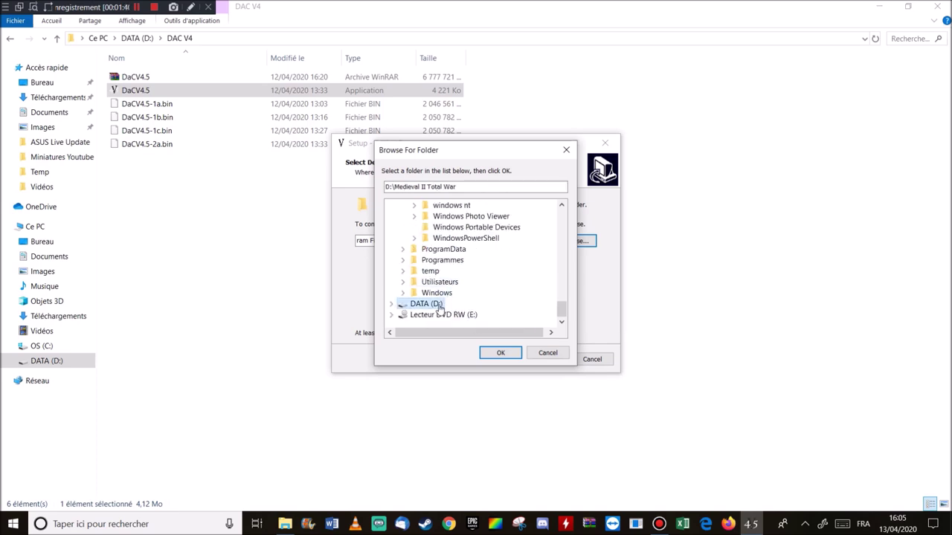
{"action": "double_click", "coordinate": [399, 307]}
{"action": "scroll", "coordinate": [421, 302], "scroll_direction": "down", "scroll_amount": 3}
{"action": "left_click", "coordinate": [428, 302]}
{"action": "scroll", "coordinate": [431, 297], "scroll_direction": "down", "scroll_amount": 1}
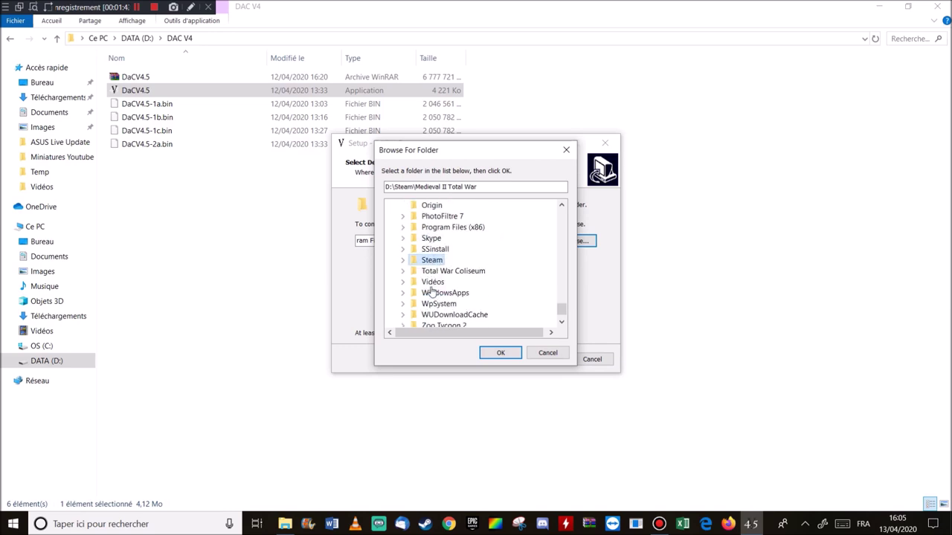
- Set the install destination to D:\Steam\steamapps\common\Medieval II Total War by choosing the common folder inside steamapps
{"action": "left_click", "coordinate": [403, 260]}
{"action": "scroll", "coordinate": [456, 286], "scroll_direction": "down", "scroll_amount": 3}
{"action": "scroll", "coordinate": [457, 286], "scroll_direction": "down", "scroll_amount": 3}
{"action": "left_click", "coordinate": [451, 239]}
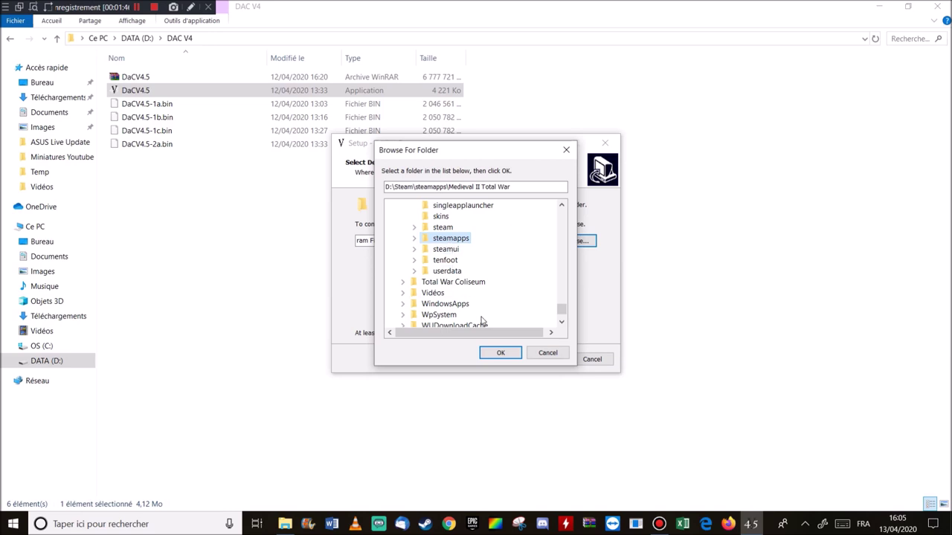
{"action": "left_click", "coordinate": [415, 239]}
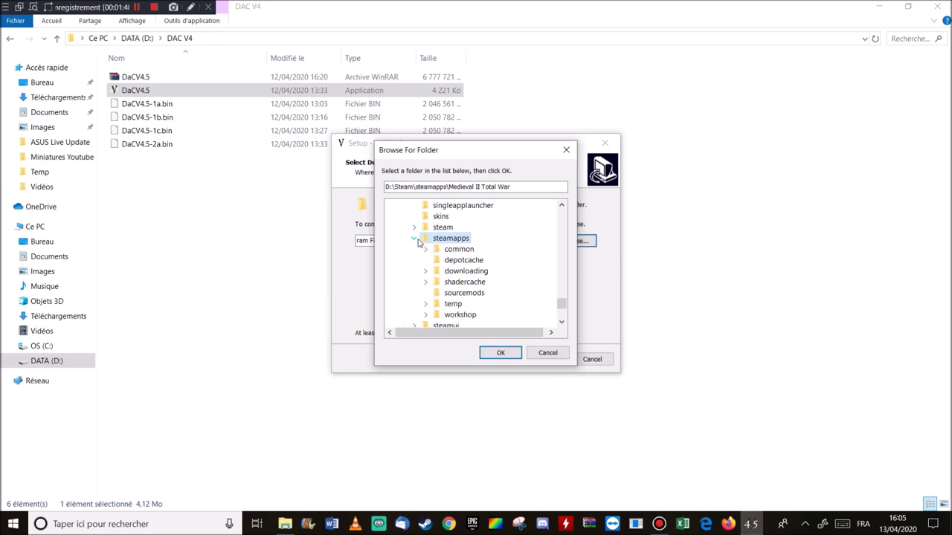
{"action": "left_click", "coordinate": [456, 249]}
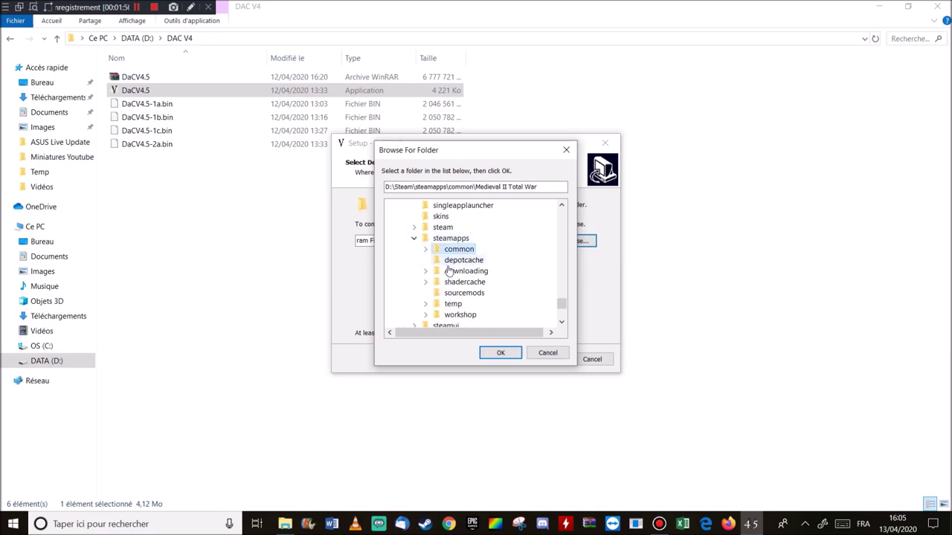
{"action": "left_click", "coordinate": [500, 354]}
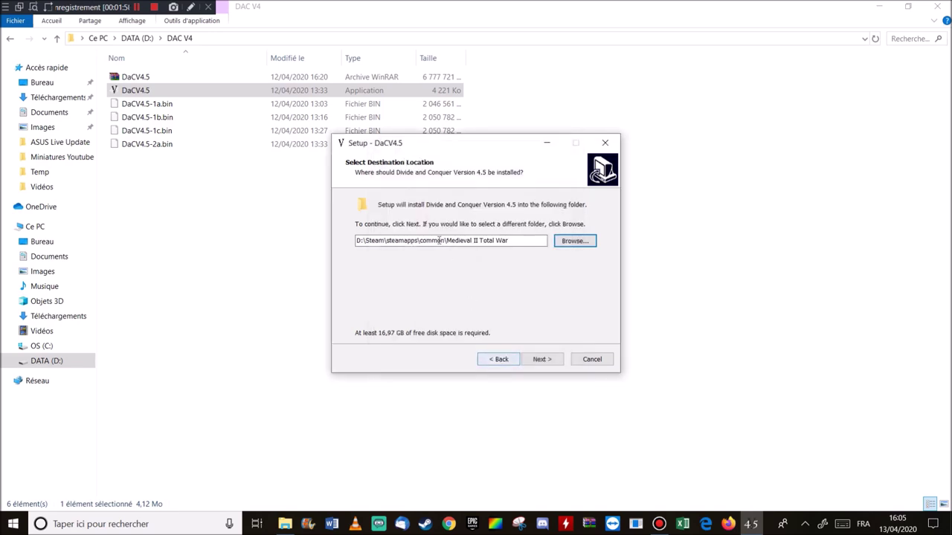
- Accept installing into the existing Medieval II Total War folder and start the installation
{"action": "left_click", "coordinate": [550, 362]}
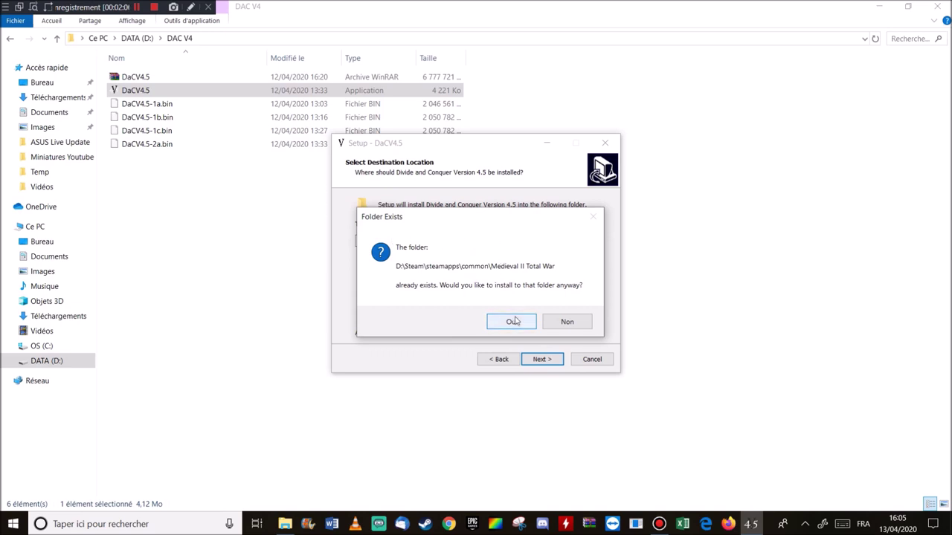
{"action": "left_click", "coordinate": [512, 324]}
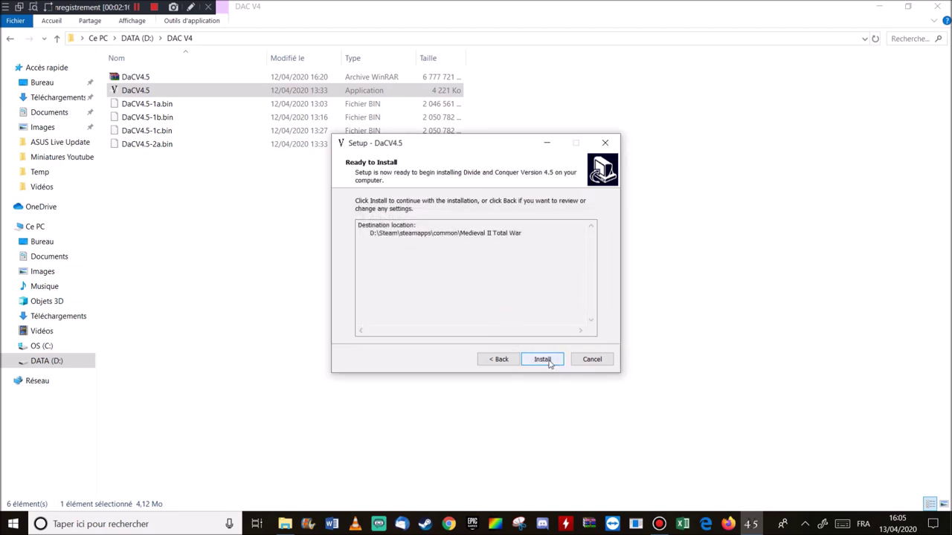
{"action": "left_click", "coordinate": [548, 361]}
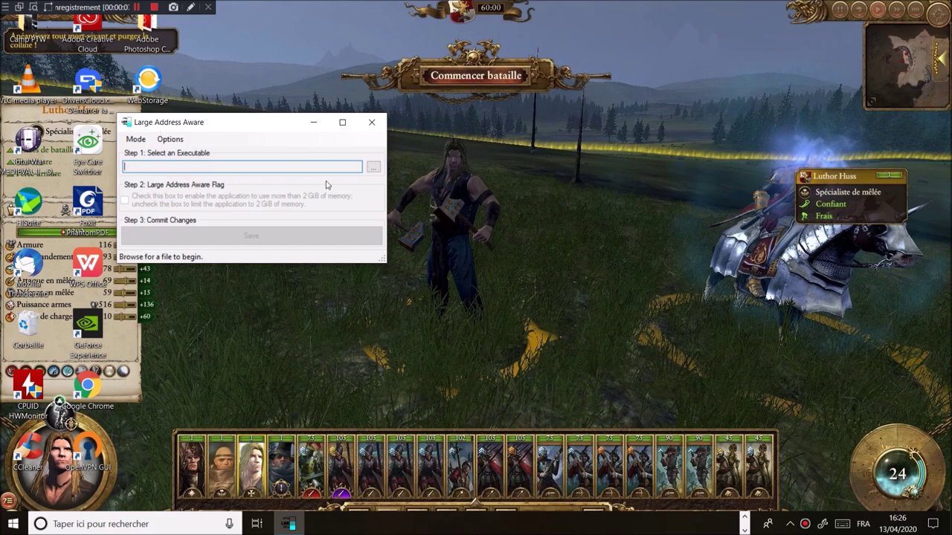
- Load medieval2.exe from D:\Steam\steamapps\common\Medieval II Total War into Large Address Aware
{"action": "left_click", "coordinate": [373, 167]}
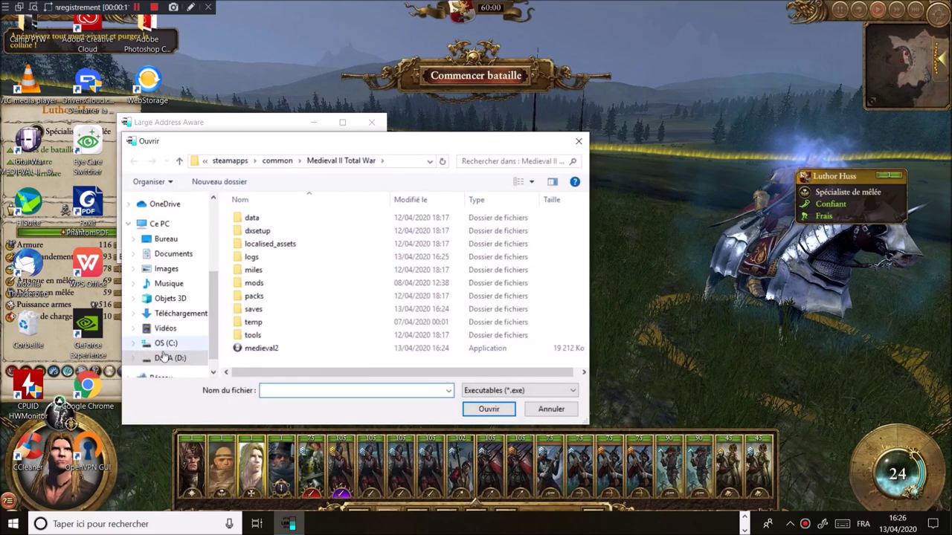
{"action": "left_click", "coordinate": [170, 361]}
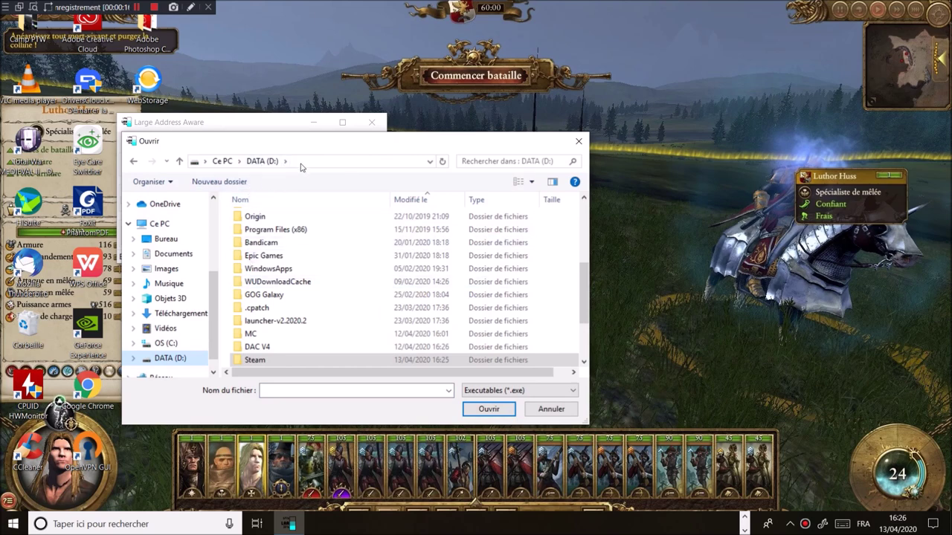
{"action": "scroll", "coordinate": [260, 324], "scroll_direction": "down", "scroll_amount": 1}
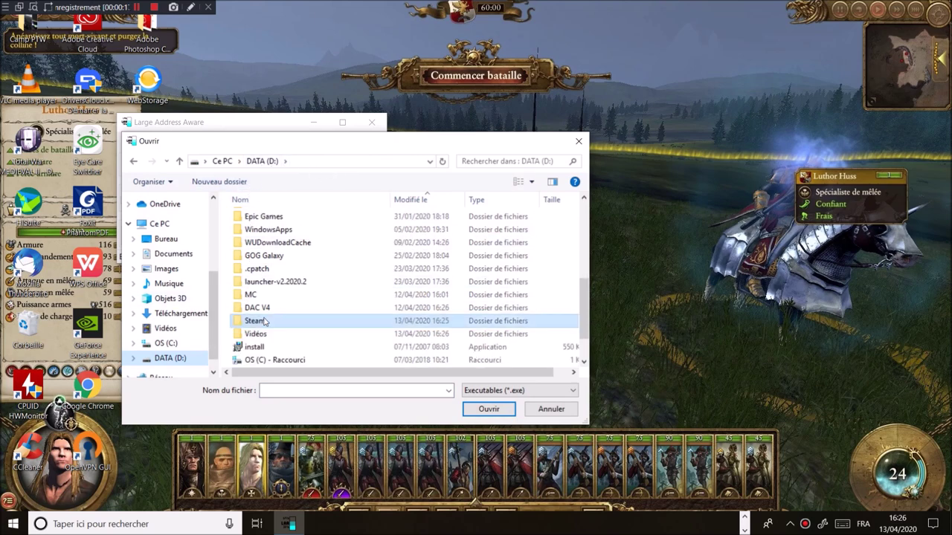
{"action": "double_click", "coordinate": [259, 325]}
{"action": "scroll", "coordinate": [257, 317], "scroll_direction": "down", "scroll_amount": 5}
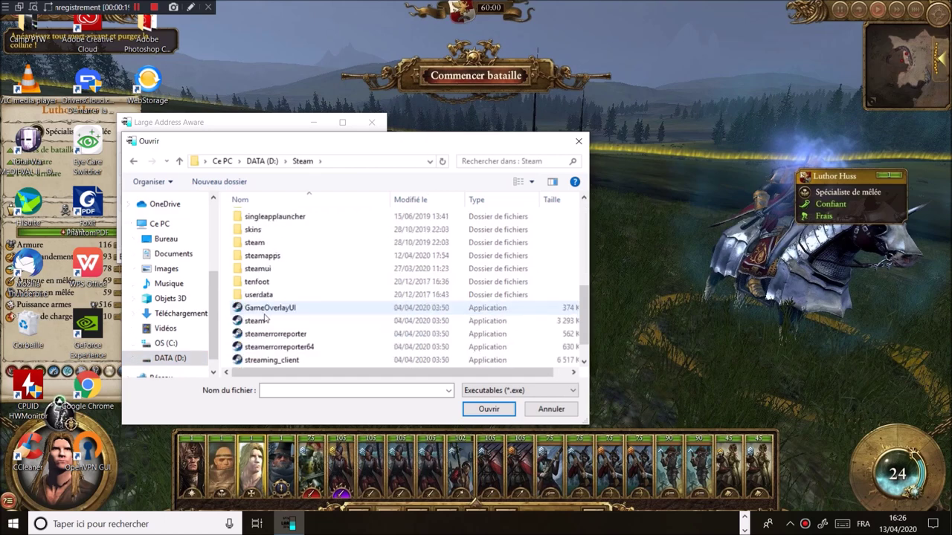
{"action": "left_click", "coordinate": [265, 258]}
{"action": "double_click", "coordinate": [265, 256]}
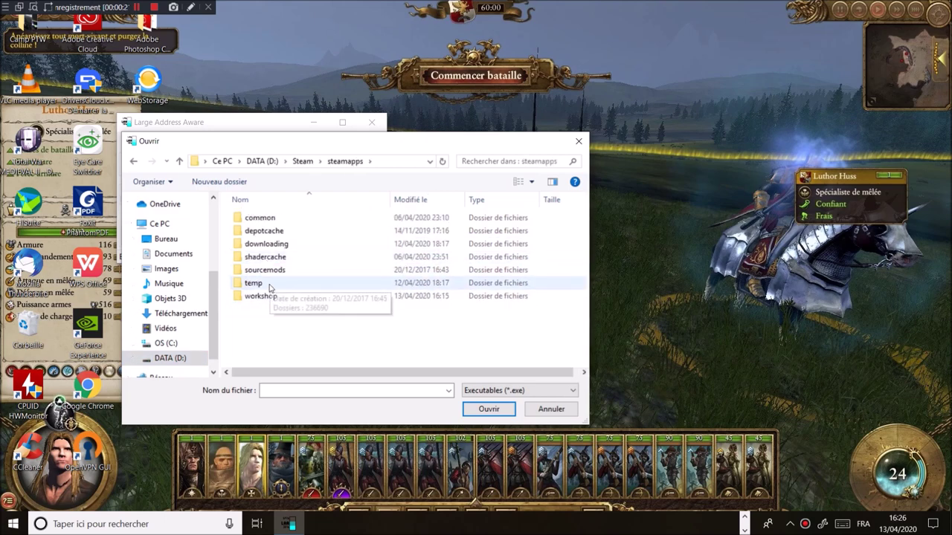
{"action": "double_click", "coordinate": [257, 217]}
{"action": "scroll", "coordinate": [277, 290], "scroll_direction": "down", "scroll_amount": 5}
{"action": "double_click", "coordinate": [279, 283]}
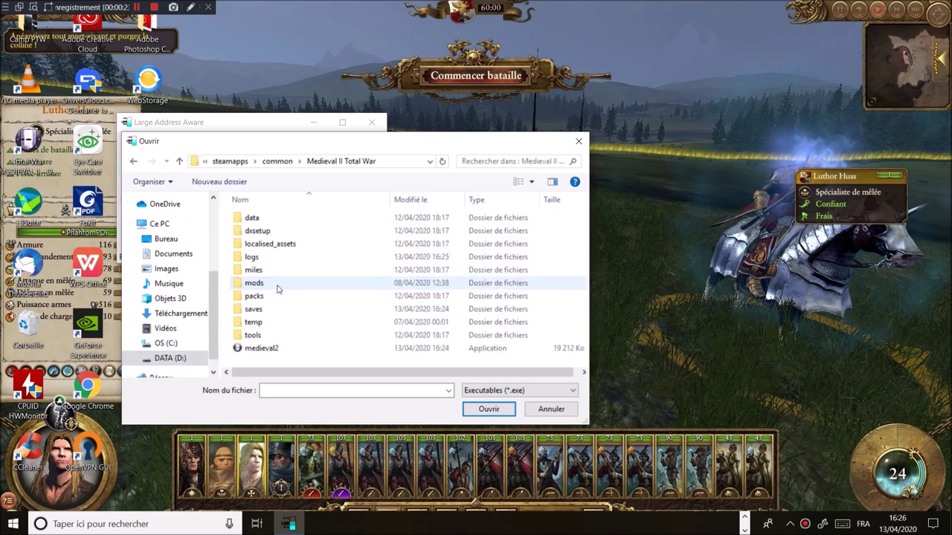
{"action": "left_click", "coordinate": [272, 351]}
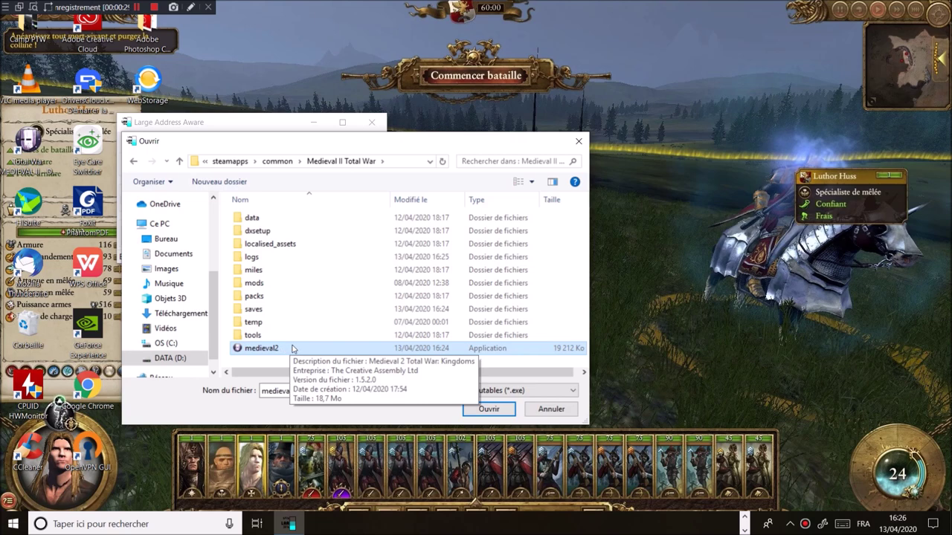
{"action": "double_click", "coordinate": [292, 350]}
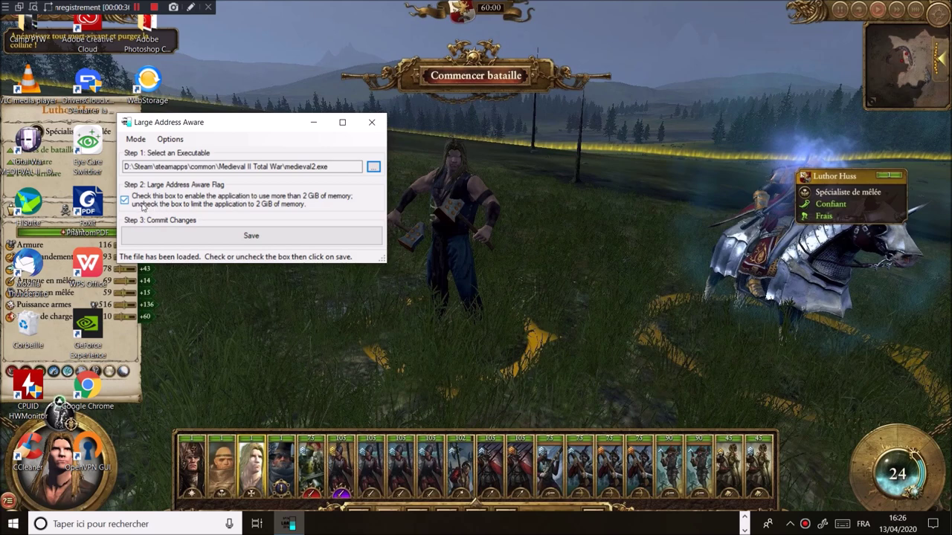
- Save medieval2.exe with the more-than-2-GiB memory flag enabled and close Large Address Aware
{"action": "left_click", "coordinate": [175, 243]}
{"action": "left_click", "coordinate": [175, 243]}
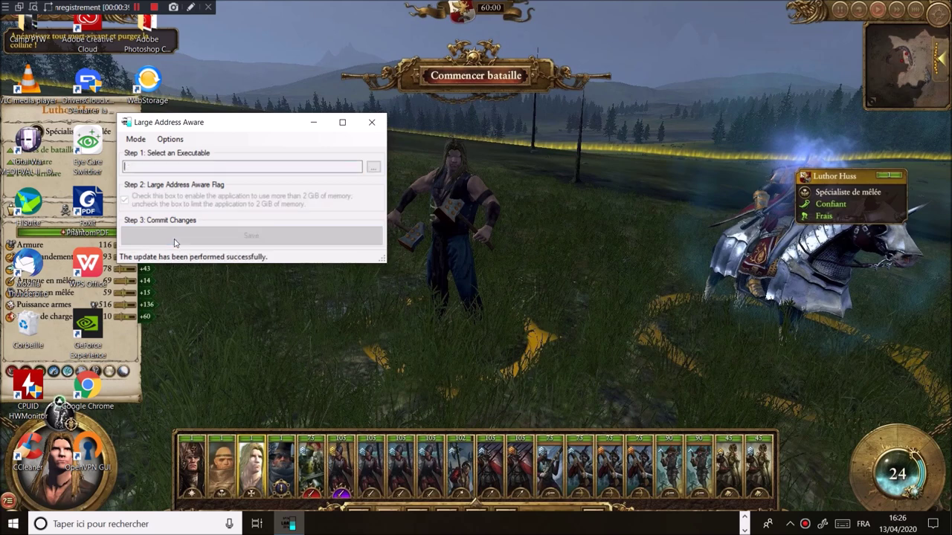
{"action": "left_click", "coordinate": [377, 127]}
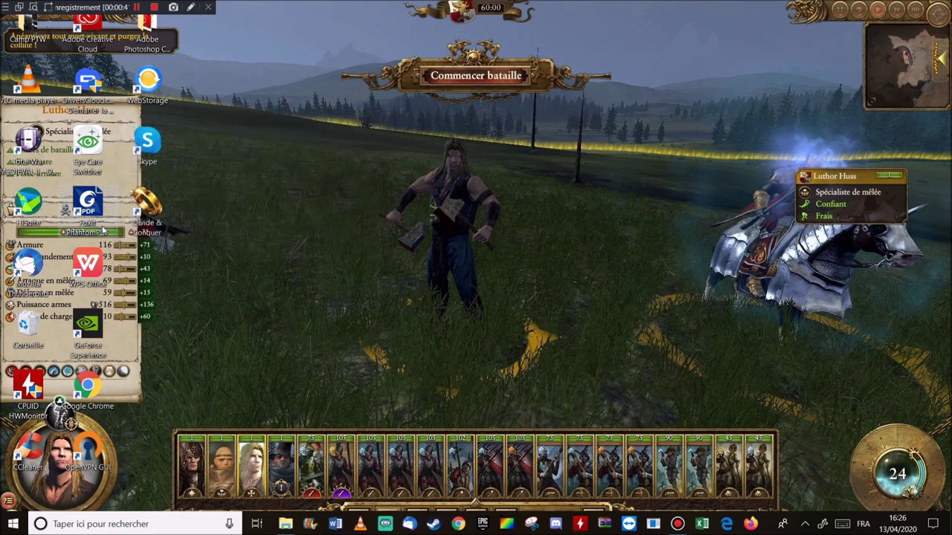
- Launch Divide & Conquer from the desktop and lower the master volume to about a quarter in the audio settings
{"action": "double_click", "coordinate": [139, 211]}
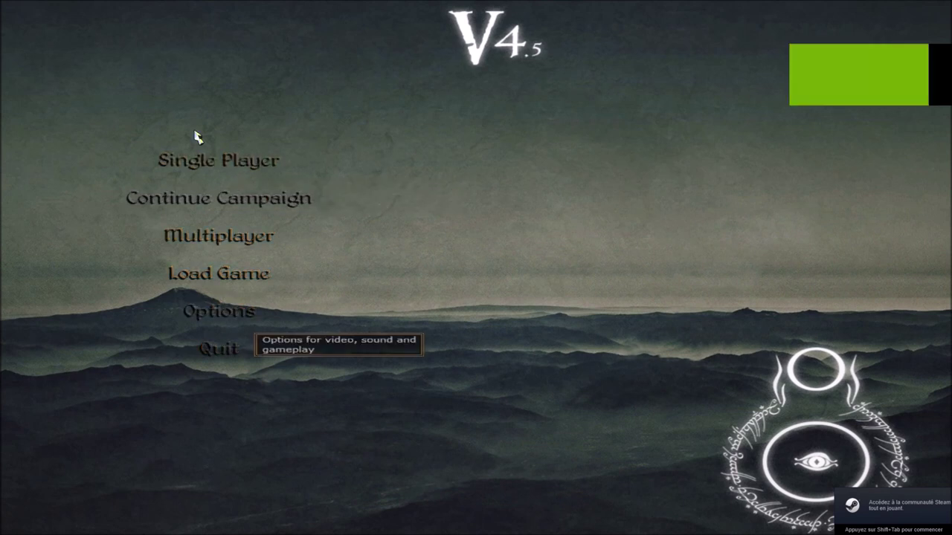
{"action": "left_click", "coordinate": [264, 193]}
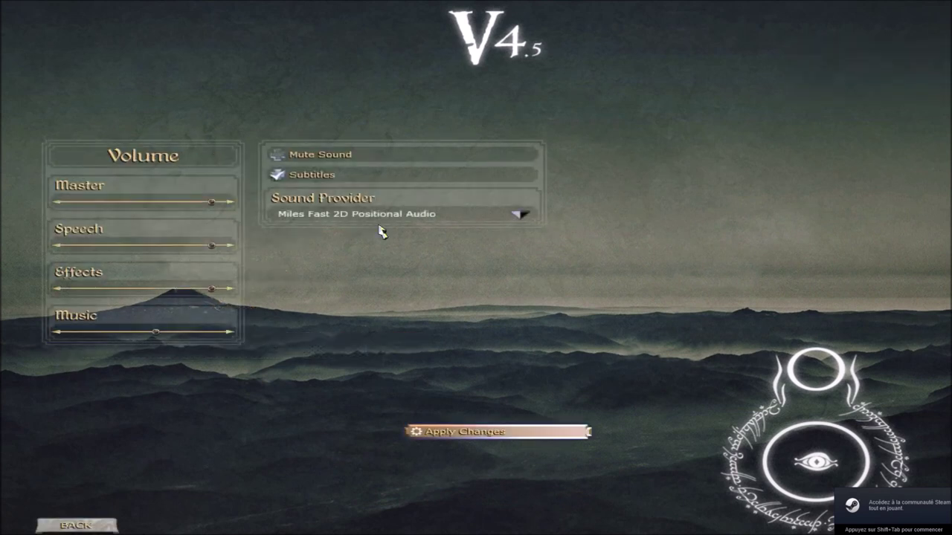
{"action": "left_click_drag", "start_coordinate": [216, 203], "coordinate": [106, 206]}
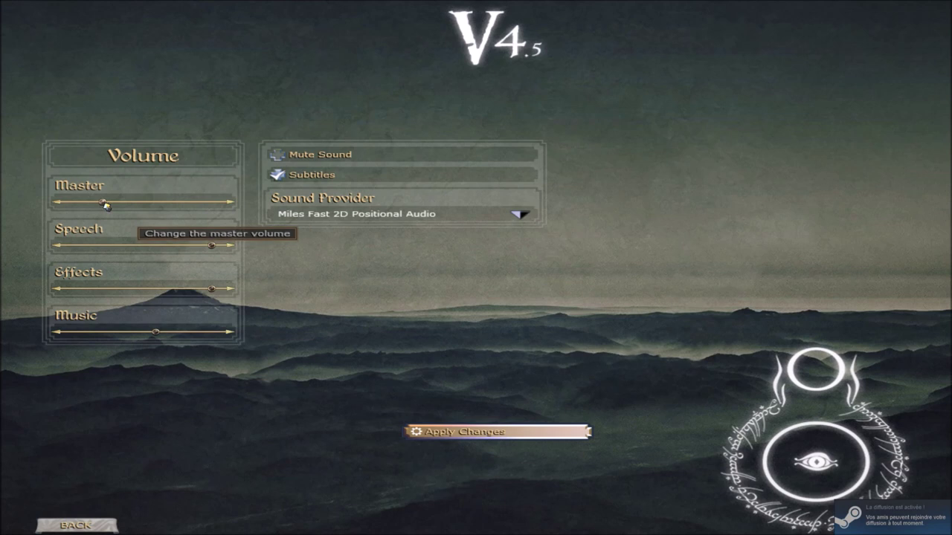
- Keep the changed audio options instead of discarding them and return to the game's main menu
{"action": "left_click", "coordinate": [59, 525]}
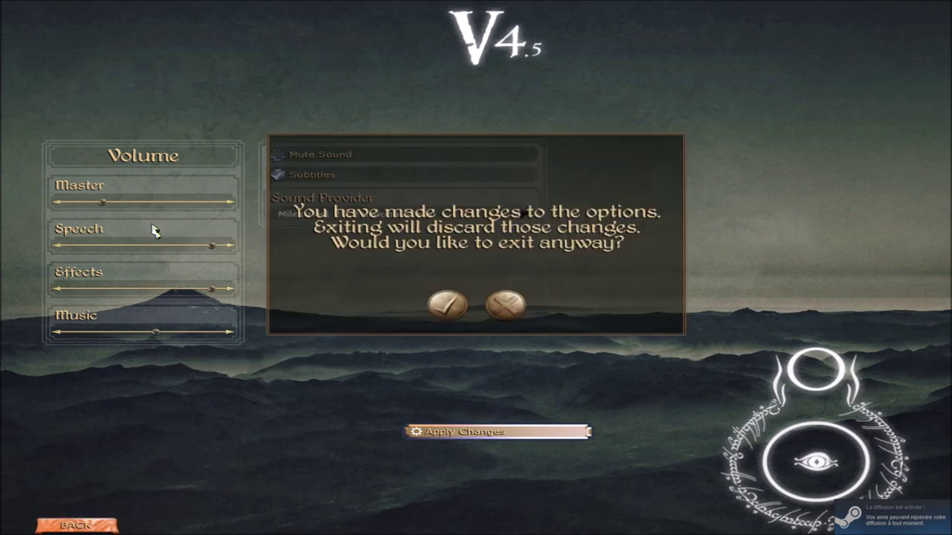
{"action": "left_click", "coordinate": [512, 310]}
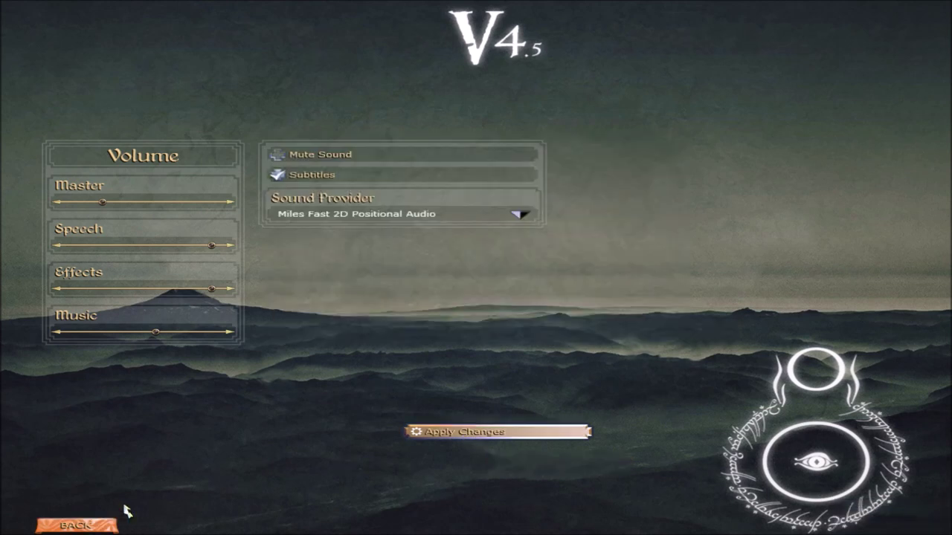
{"action": "left_click", "coordinate": [82, 525]}
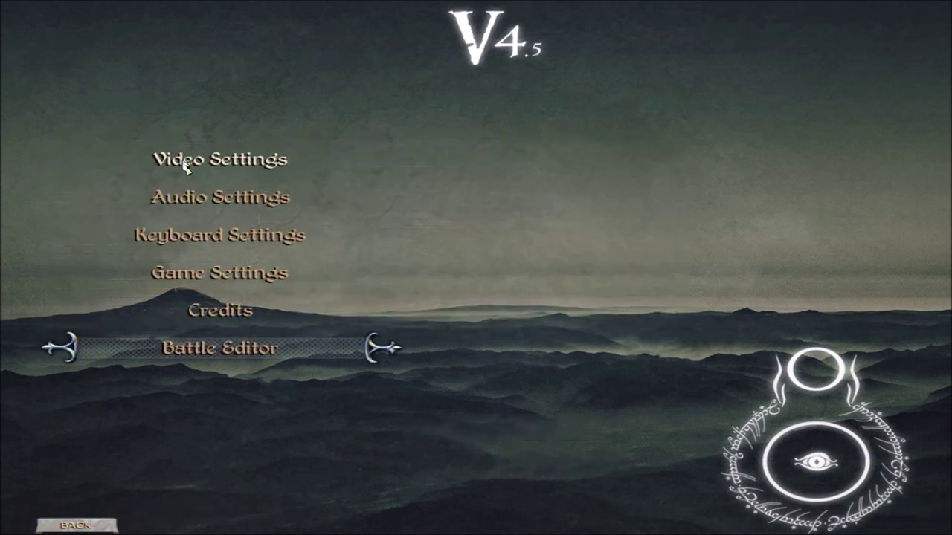
{"action": "left_click", "coordinate": [72, 522]}
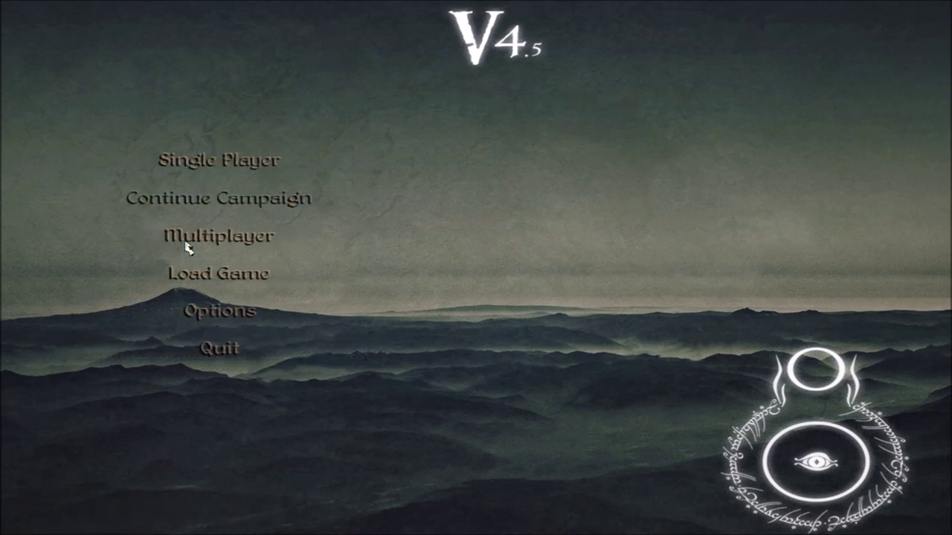
- Look over the single-player War of the Ring campaign's faction selection and setup options, and return to the campaign choices
{"action": "left_click", "coordinate": [213, 161]}
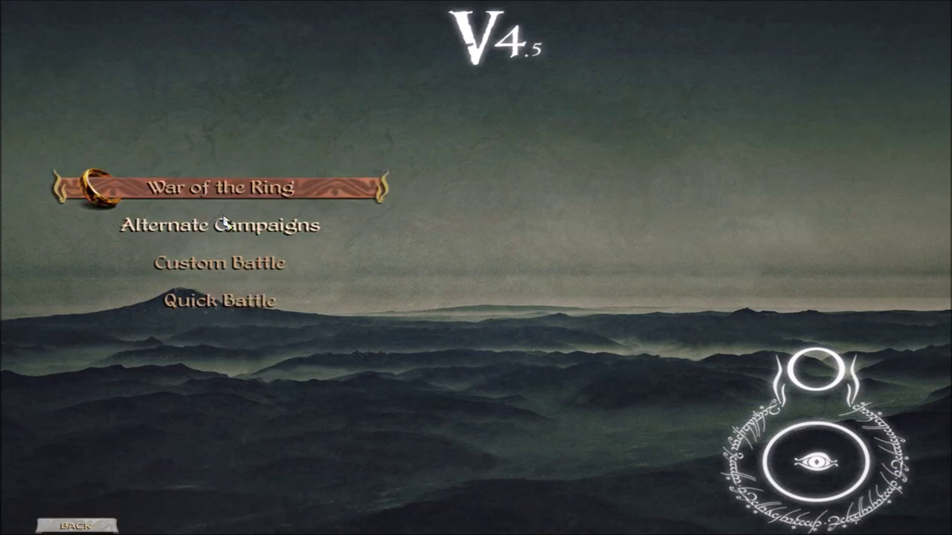
{"action": "left_click", "coordinate": [220, 194]}
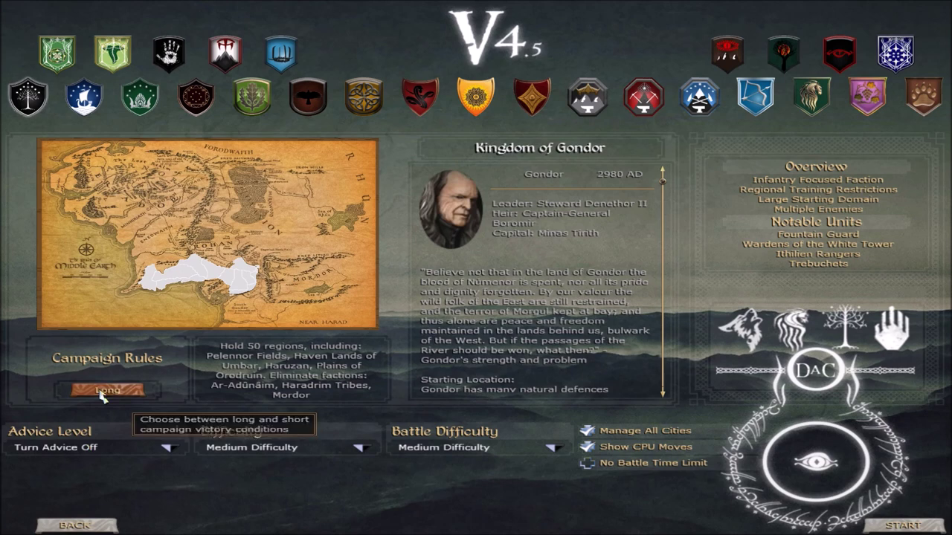
{"action": "left_click", "coordinate": [74, 525]}
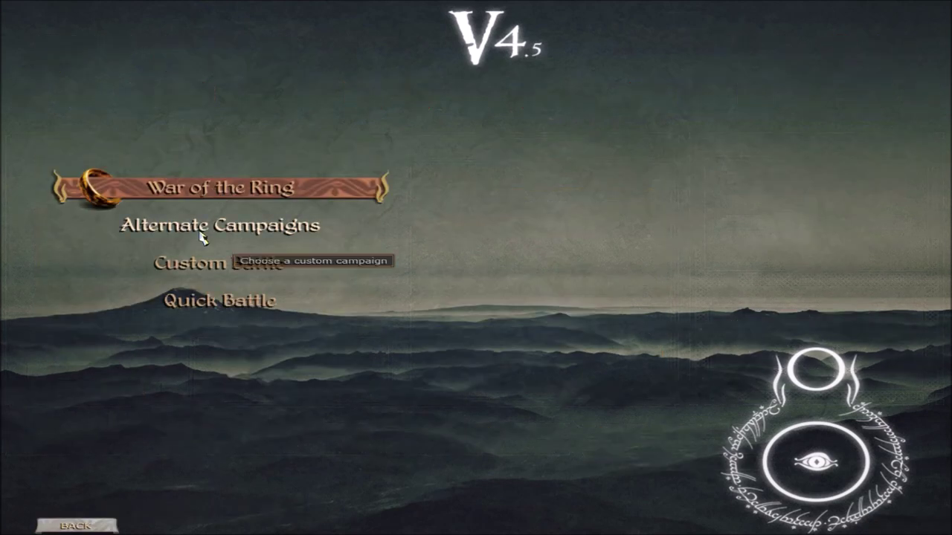
- Read the description of the Shattered Alliances alternate campaign and return to the single-player choices
{"action": "left_click", "coordinate": [202, 237]}
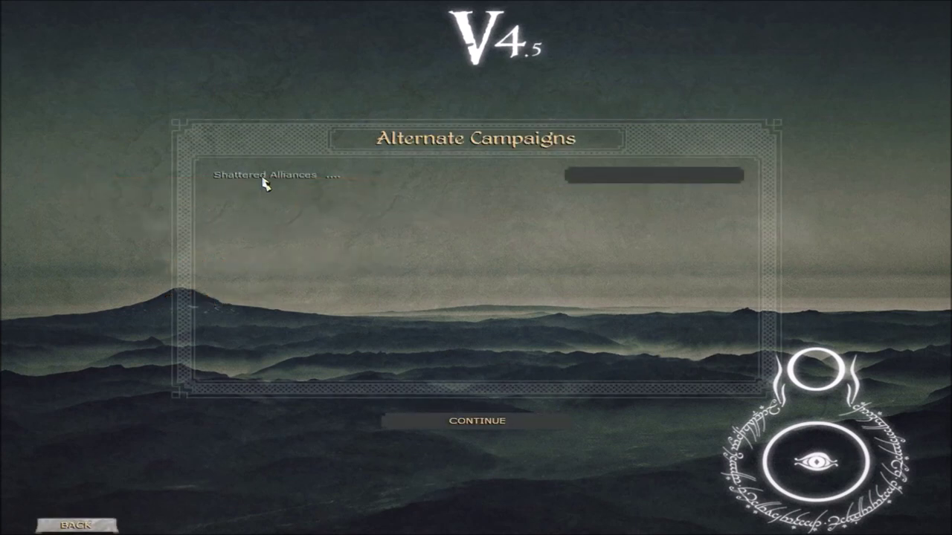
{"action": "left_click", "coordinate": [265, 179]}
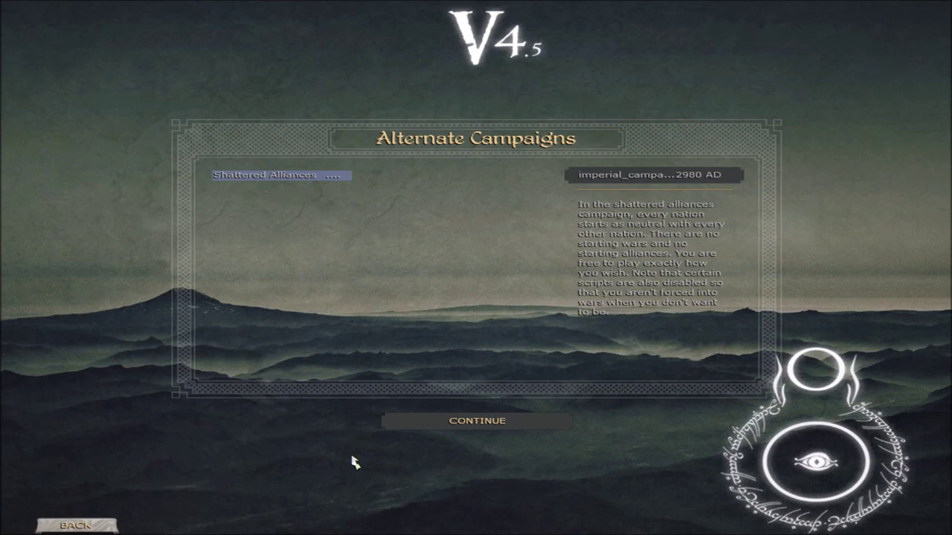
{"action": "left_click", "coordinate": [77, 526]}
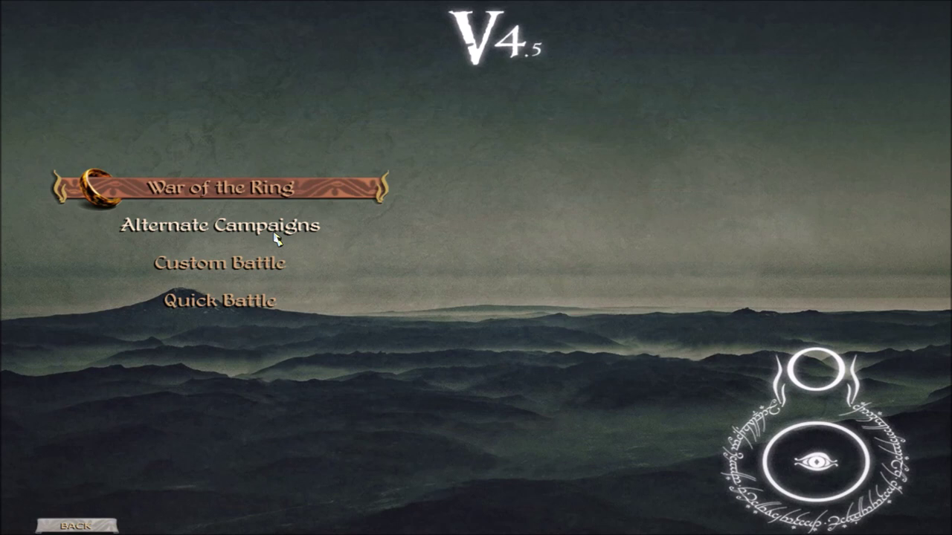